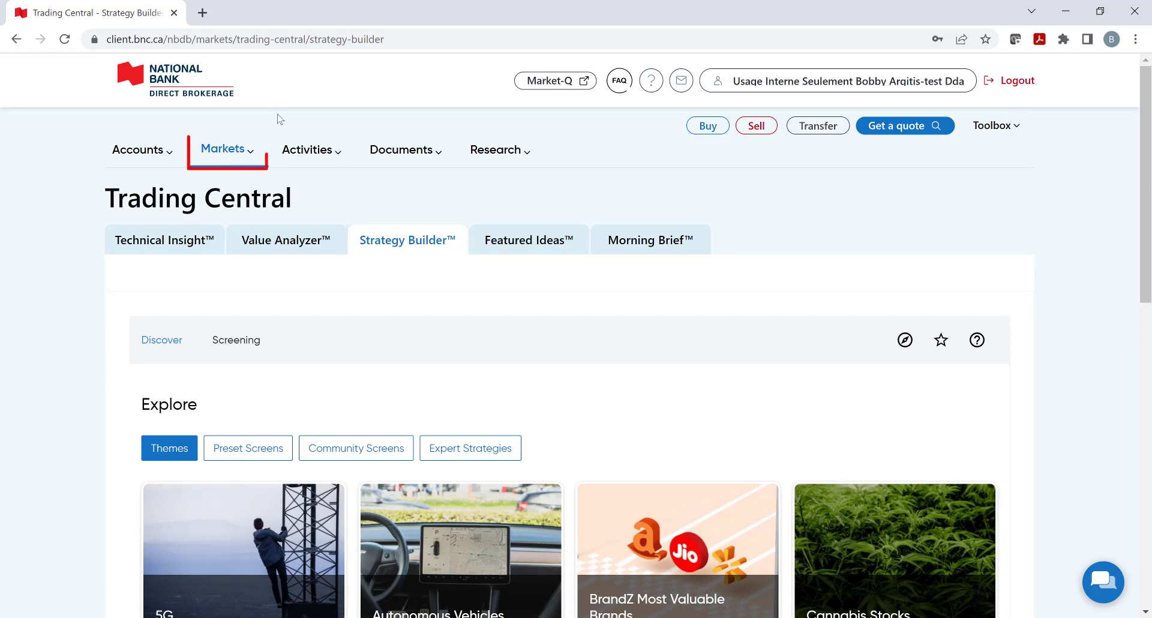
Step: Open the BrandZ Most Valuable Brands theme and review its filter criteria and matching stocks
click(255, 154)
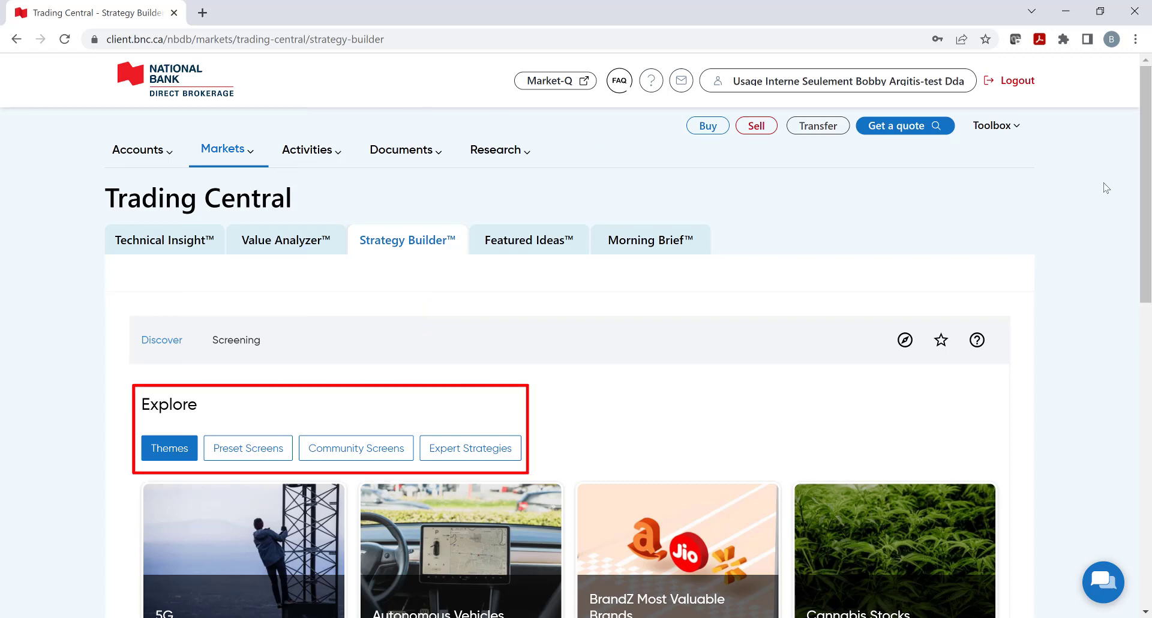
drag(1147, 200, 1147, 300)
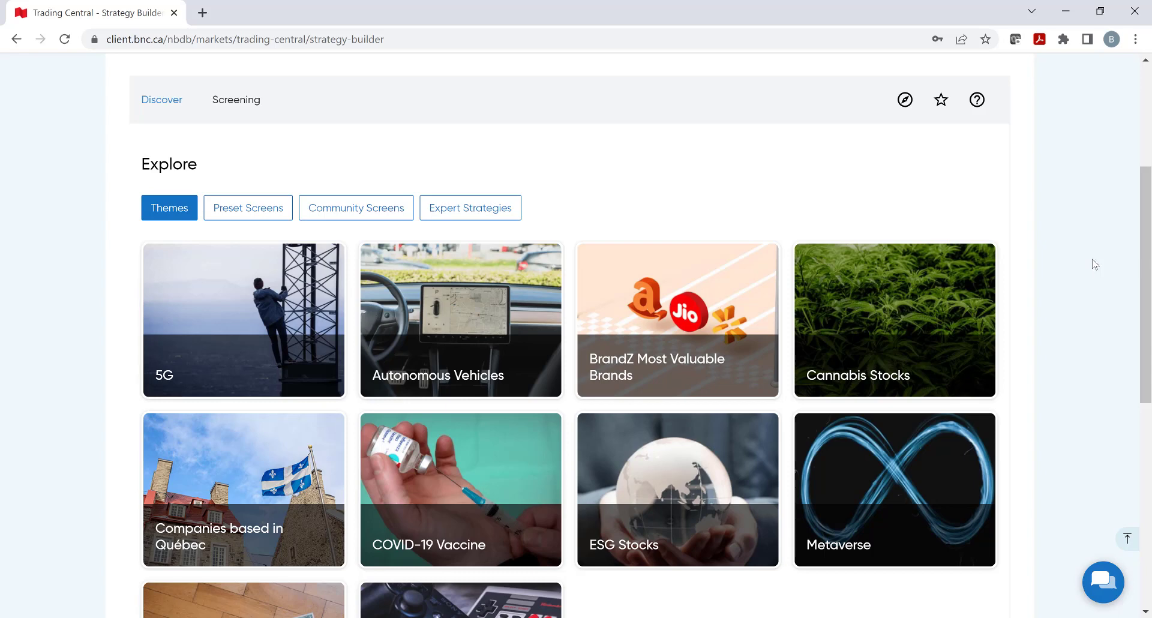
click(718, 287)
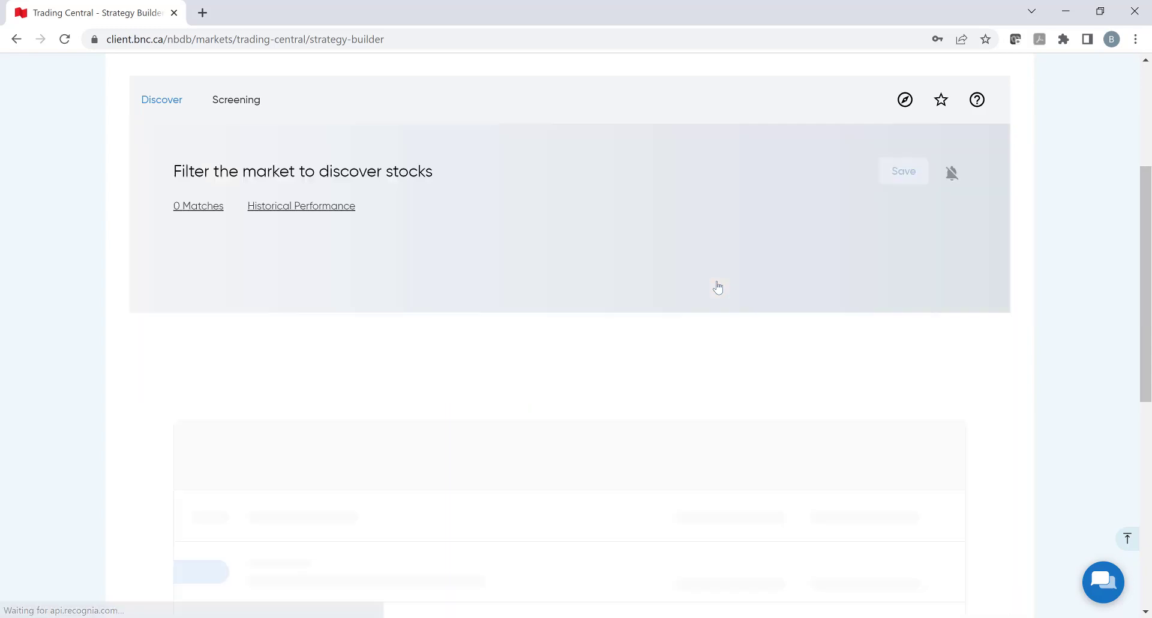
drag(1144, 132, 1145, 147)
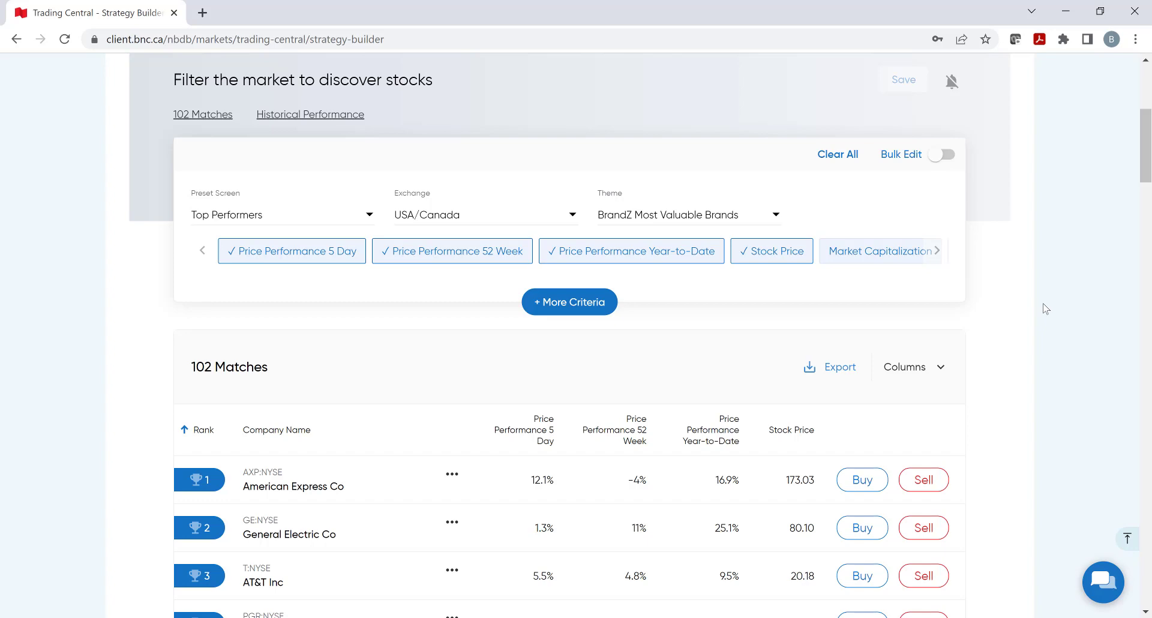
scroll(1045, 309, up, 3)
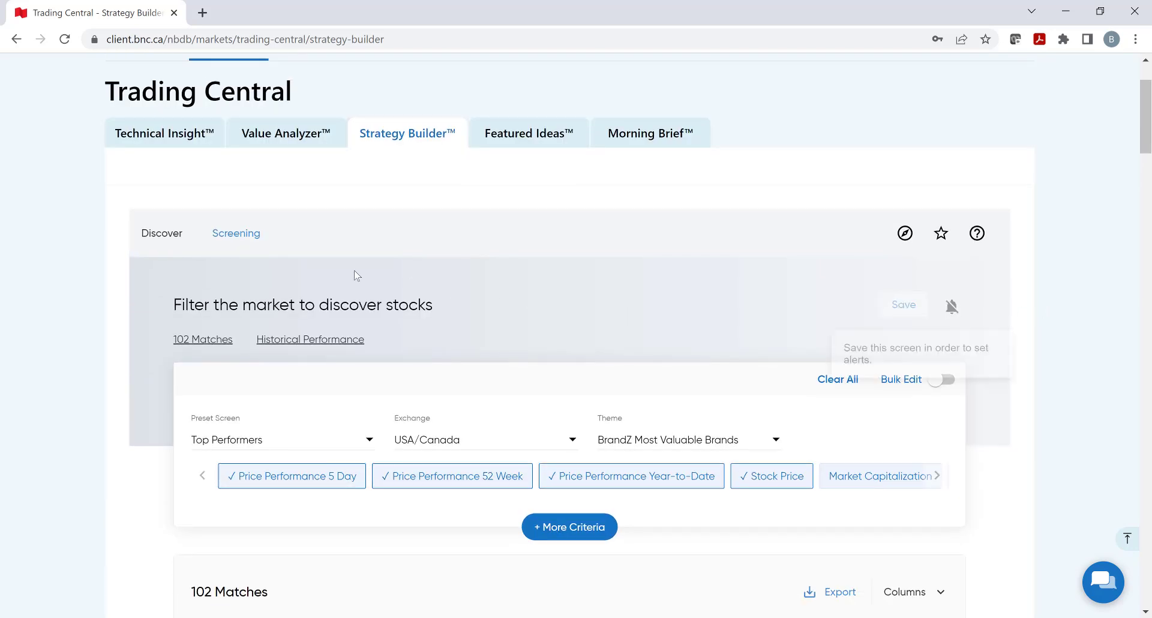
Step: Return to Discover and open the Top Dividends screen from the preset screens
click(159, 234)
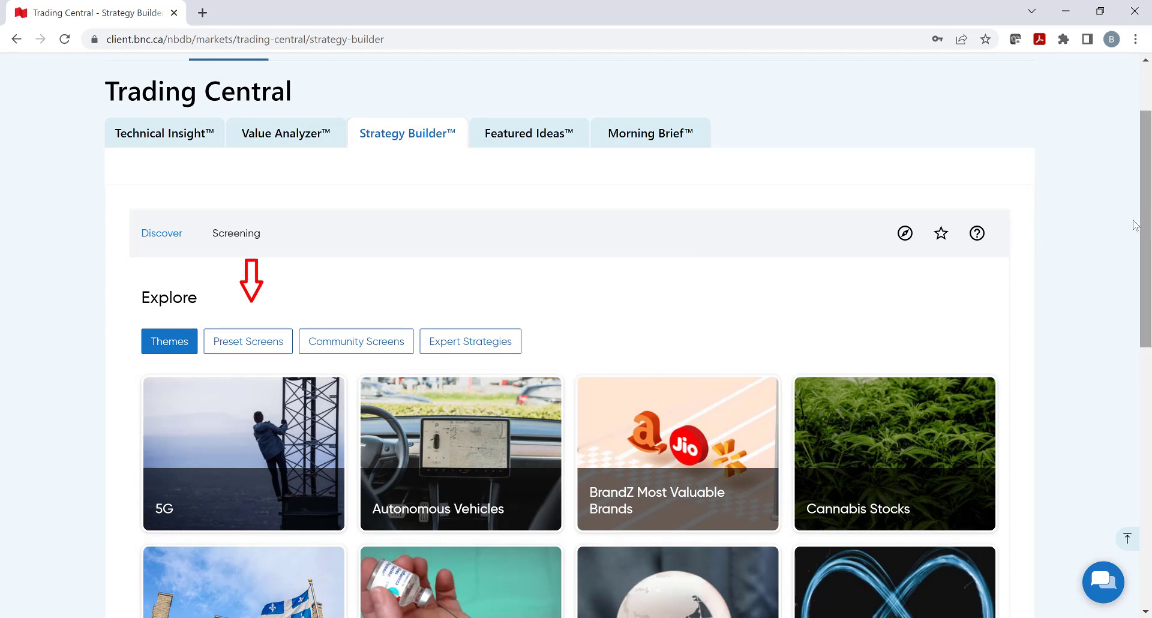
click(267, 343)
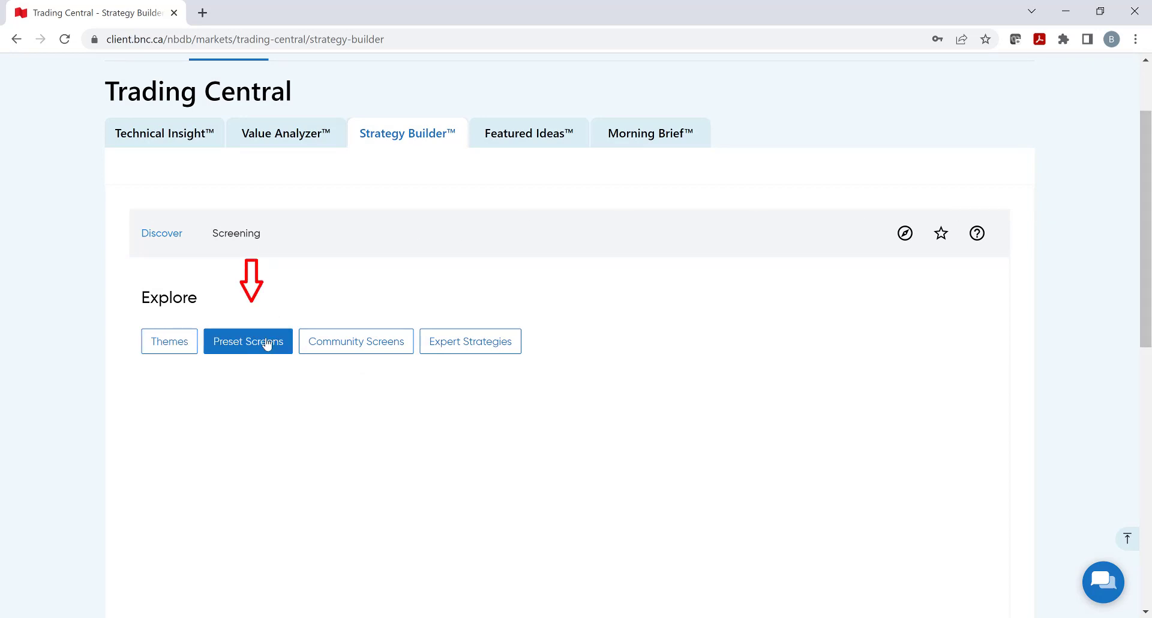
drag(1147, 183, 1148, 264)
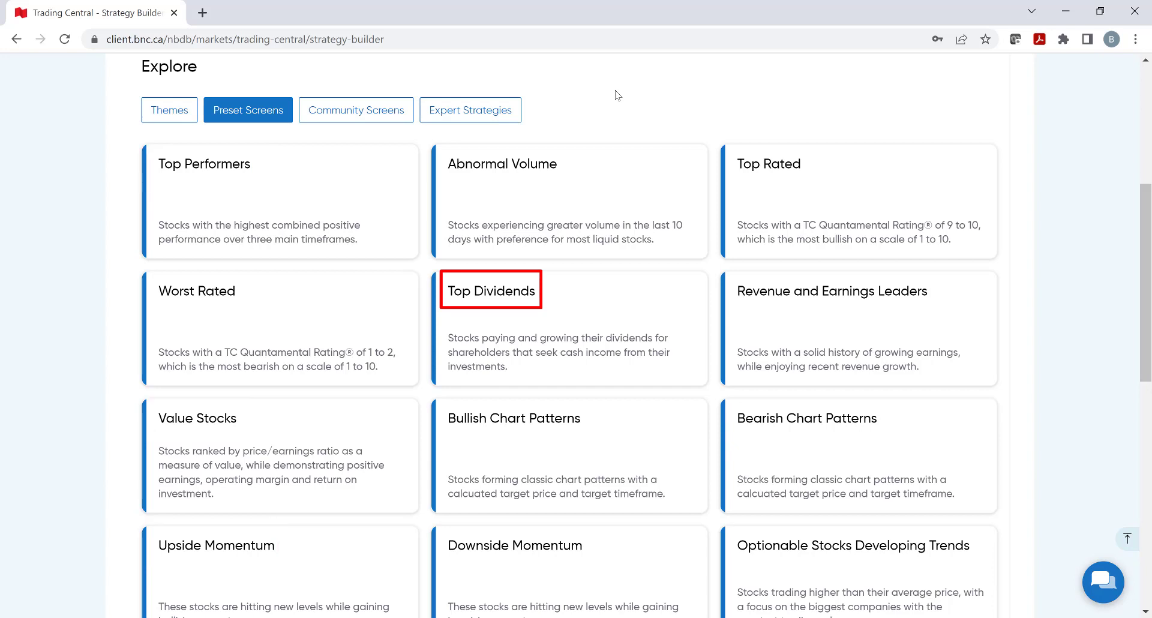
click(672, 313)
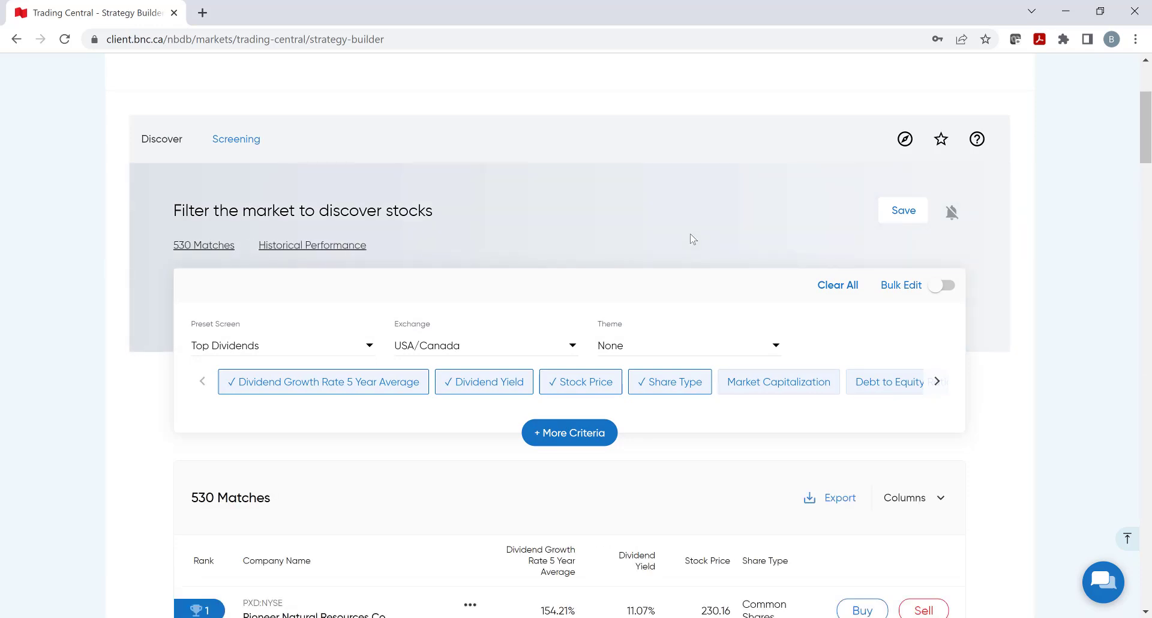
Step: Limit the Top Dividends screen to the Canada exchange and turn on bulk editing of its criteria
click(575, 348)
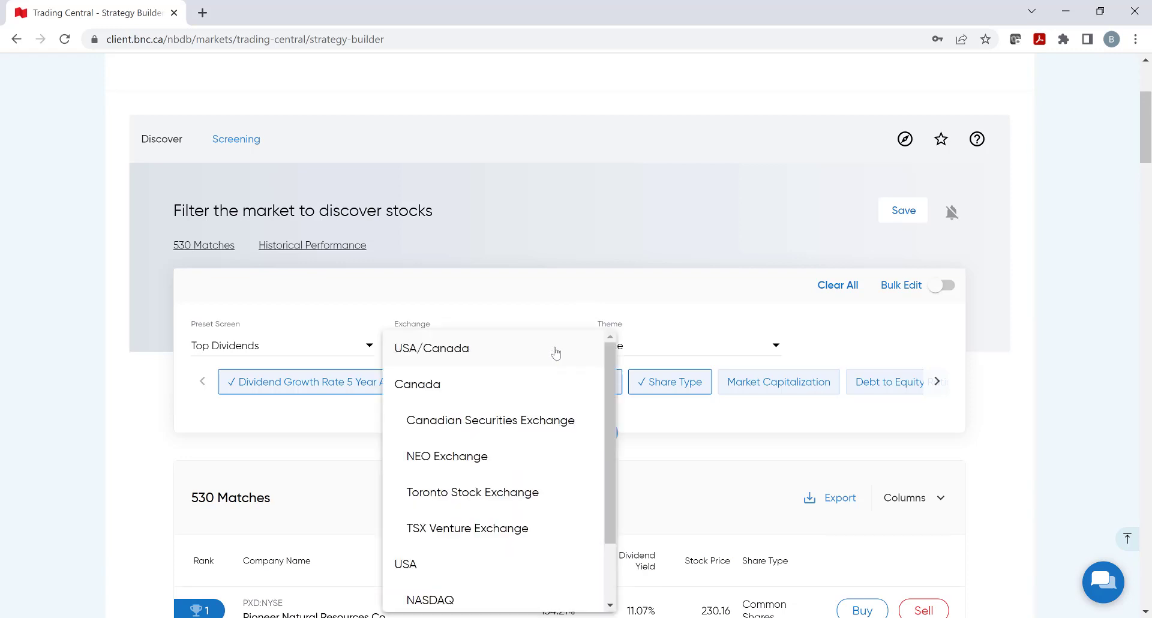
click(474, 393)
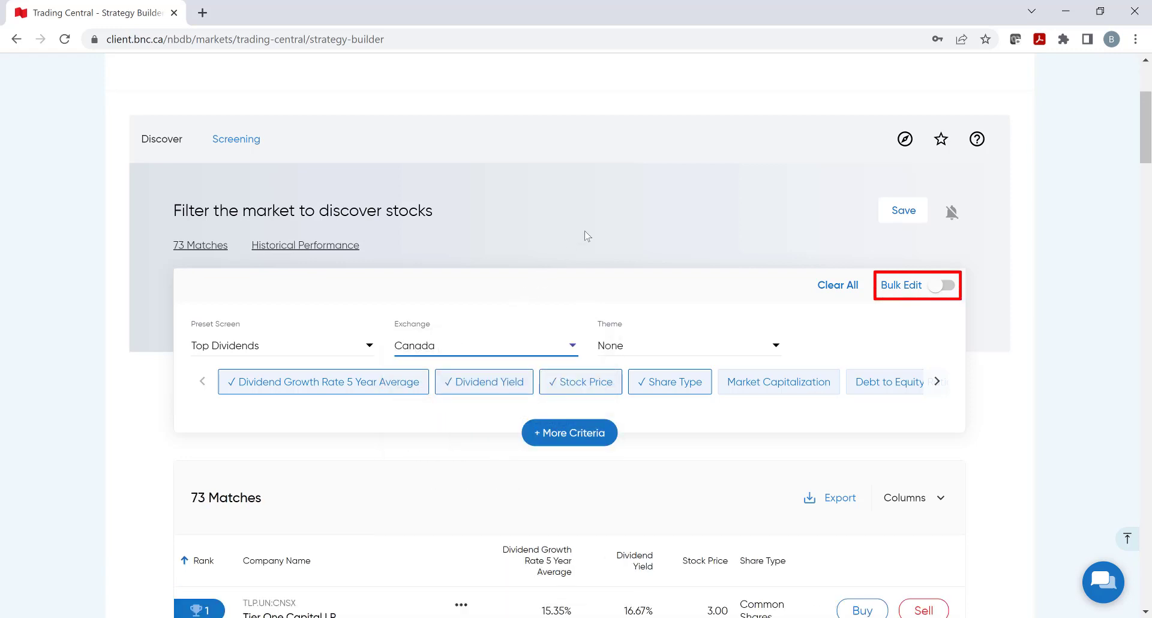
click(892, 285)
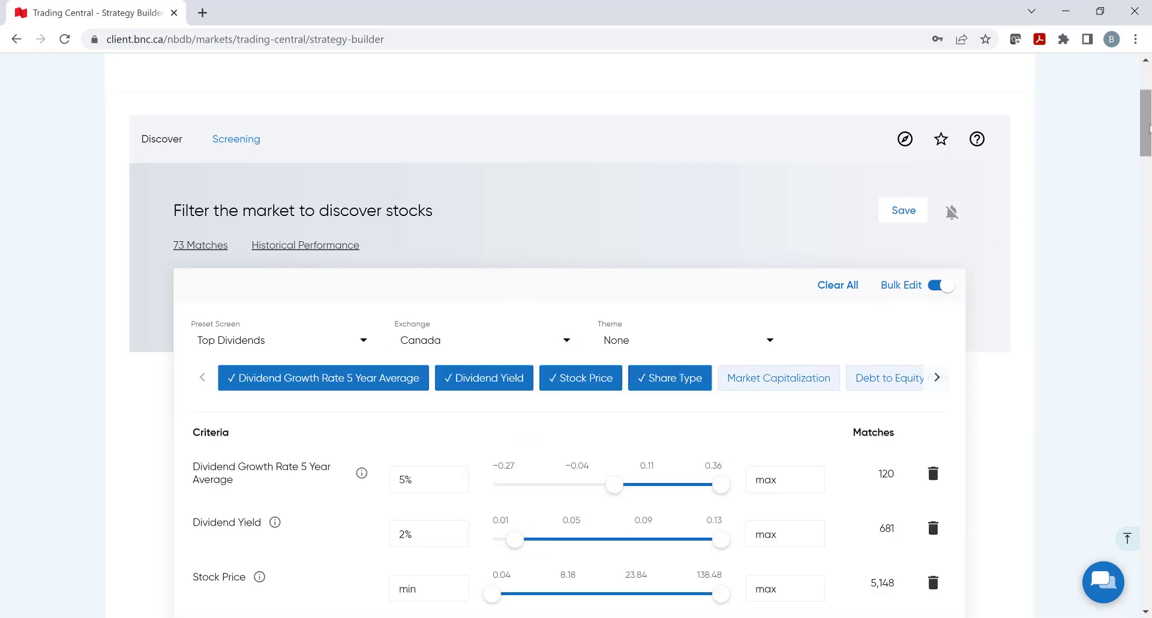
Step: Review the criteria in use and the full list of additional screening criteria, then close the list unchanged
drag(1148, 128, 1149, 158)
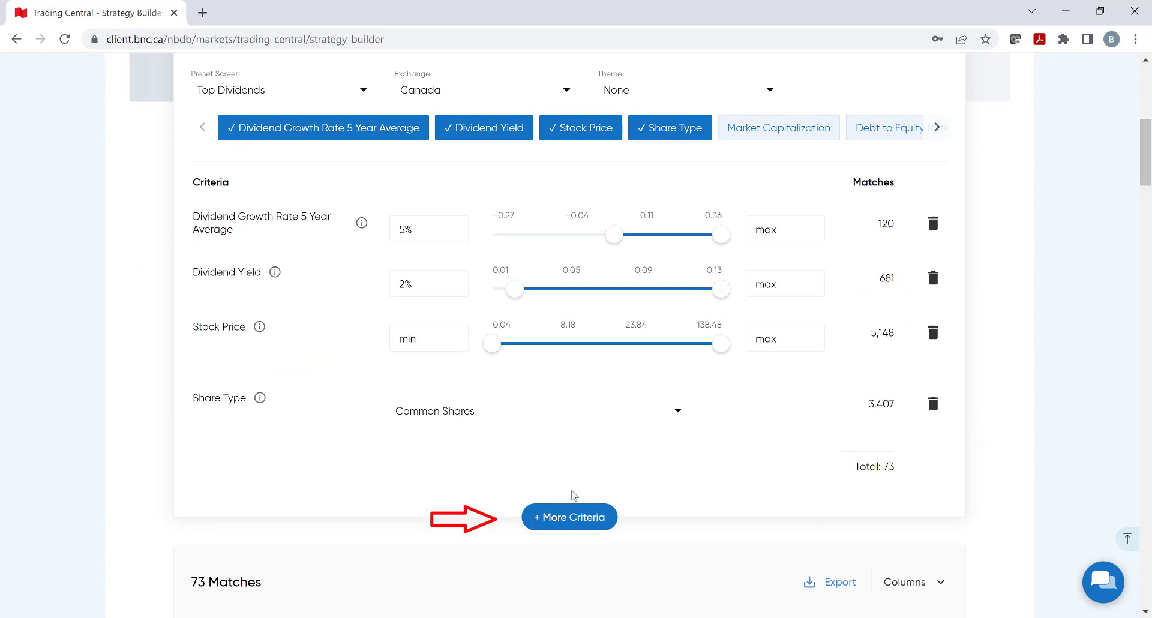
click(573, 517)
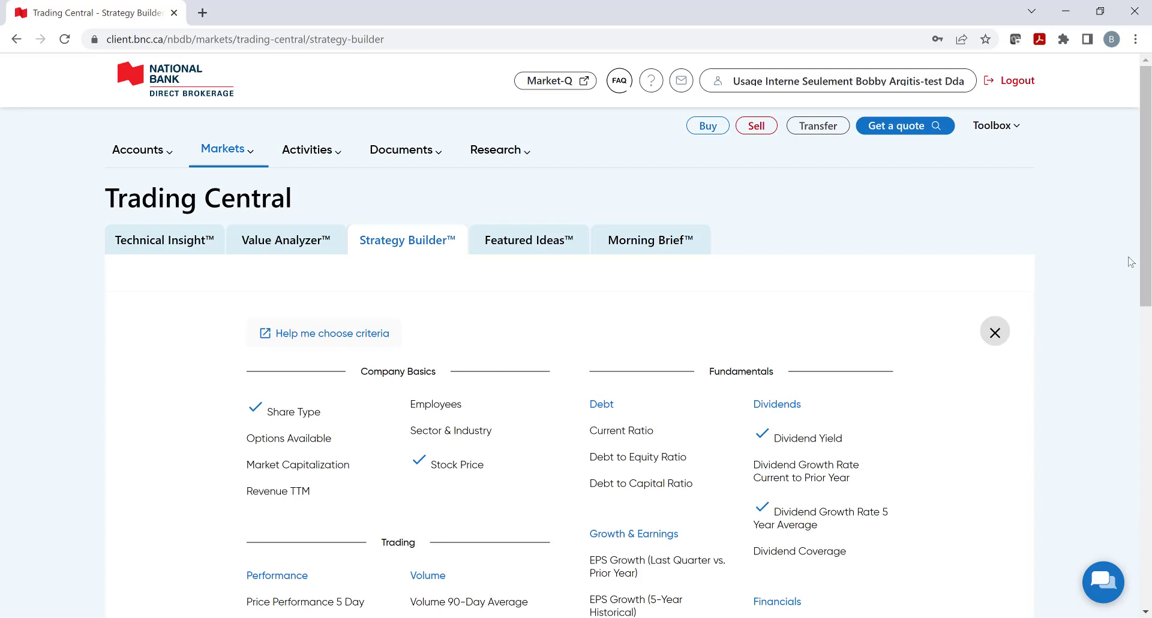
drag(1144, 255, 1147, 441)
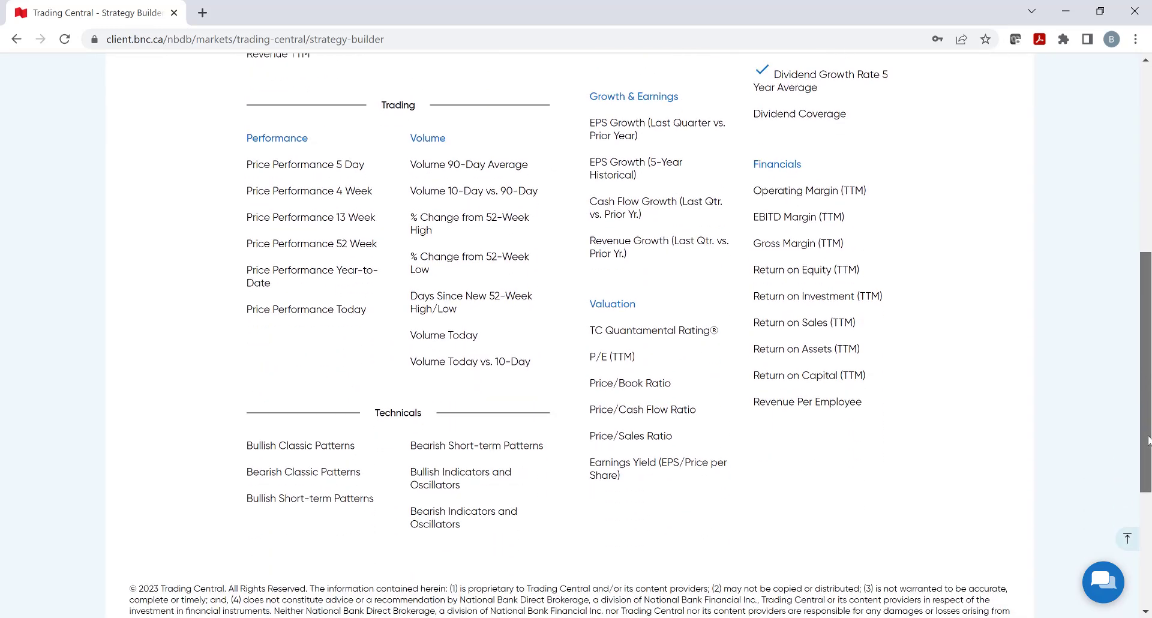
scroll(977, 210, up, 5)
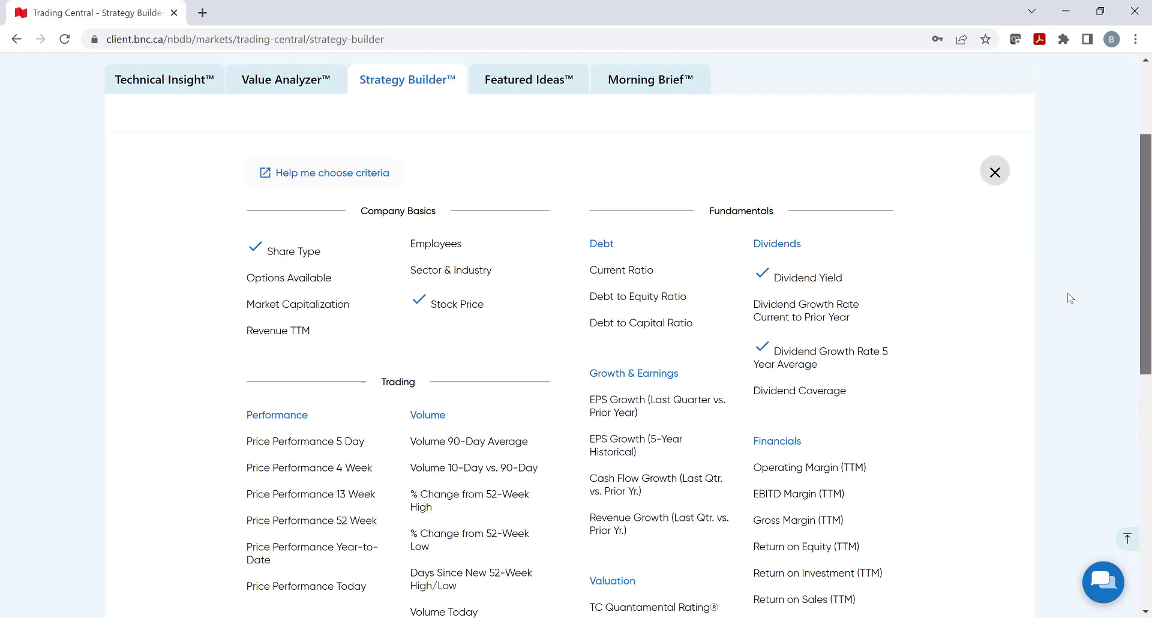
click(995, 182)
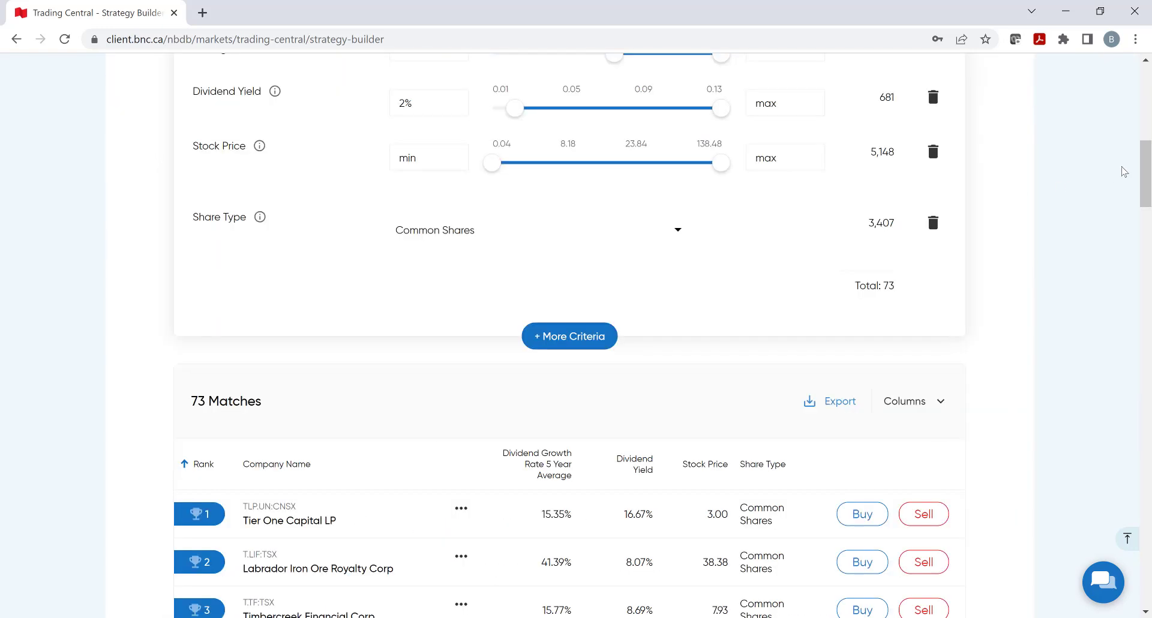
Step: Examine why the first-ranked match, Tier One Capital LP, earned its rank and close its details
drag(1147, 191, 1147, 215)
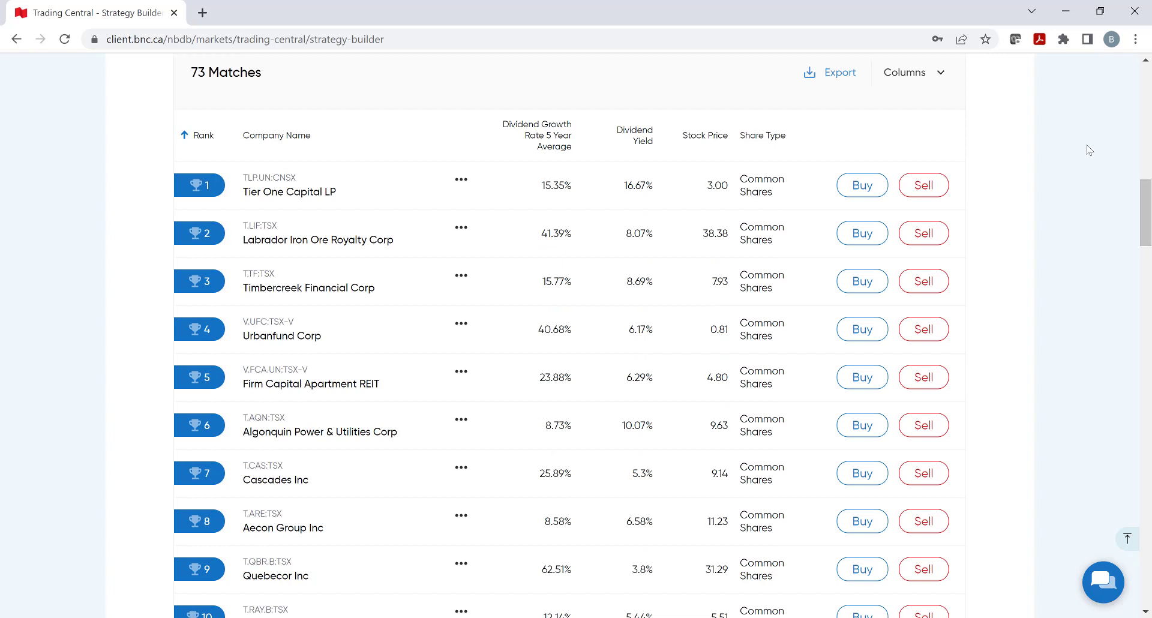
click(189, 188)
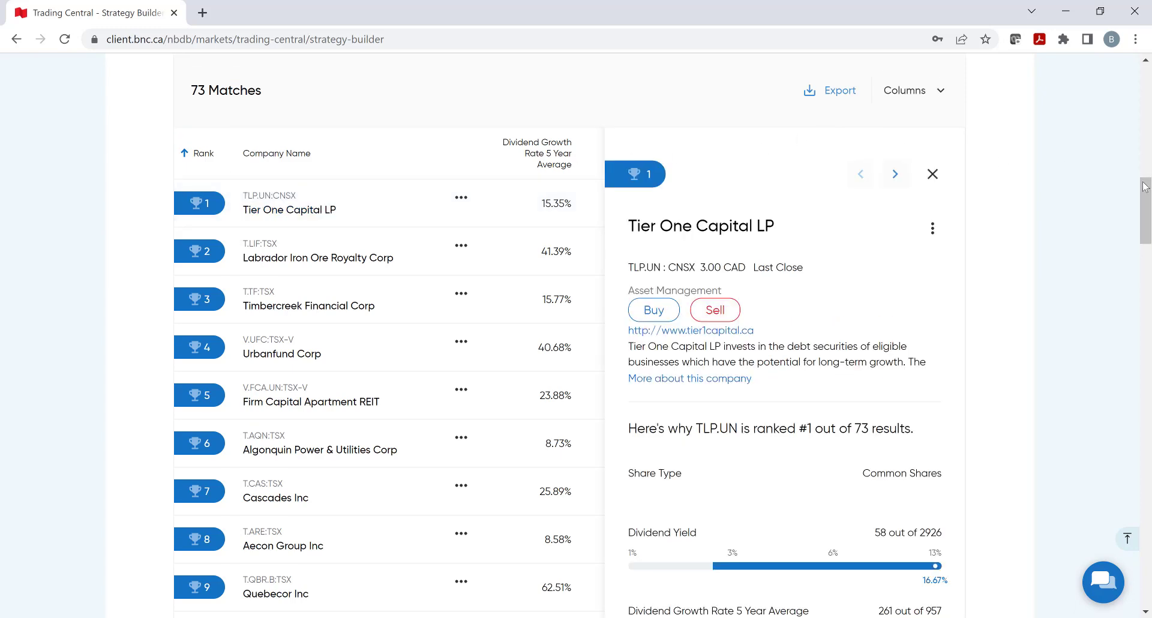
drag(1146, 191, 1146, 215)
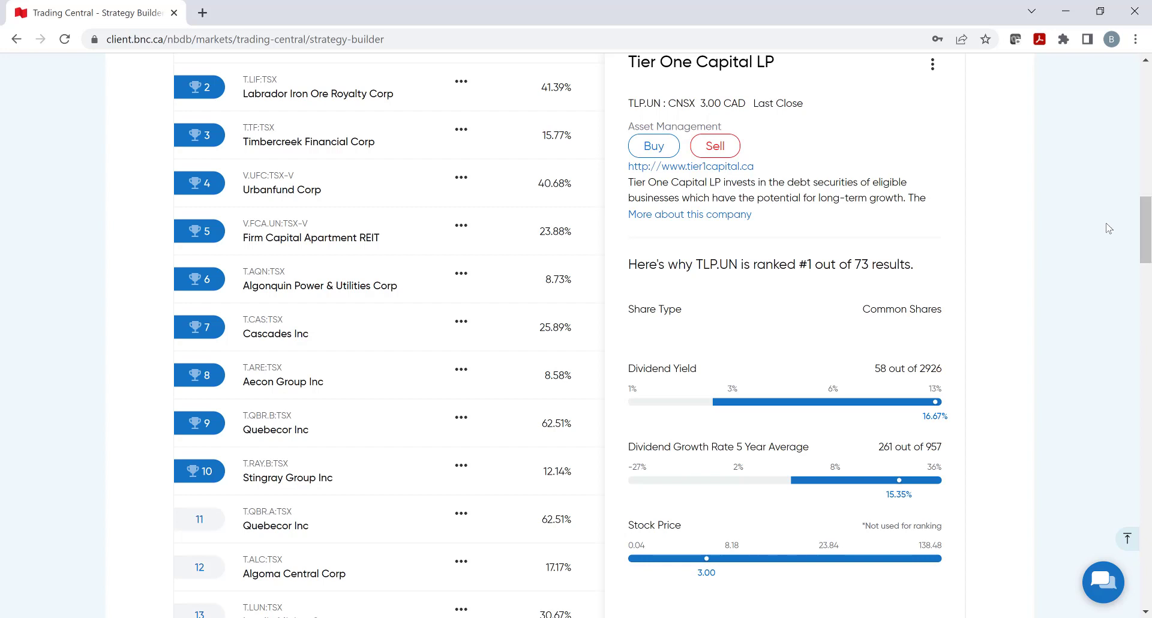
scroll(1108, 228, up, 1)
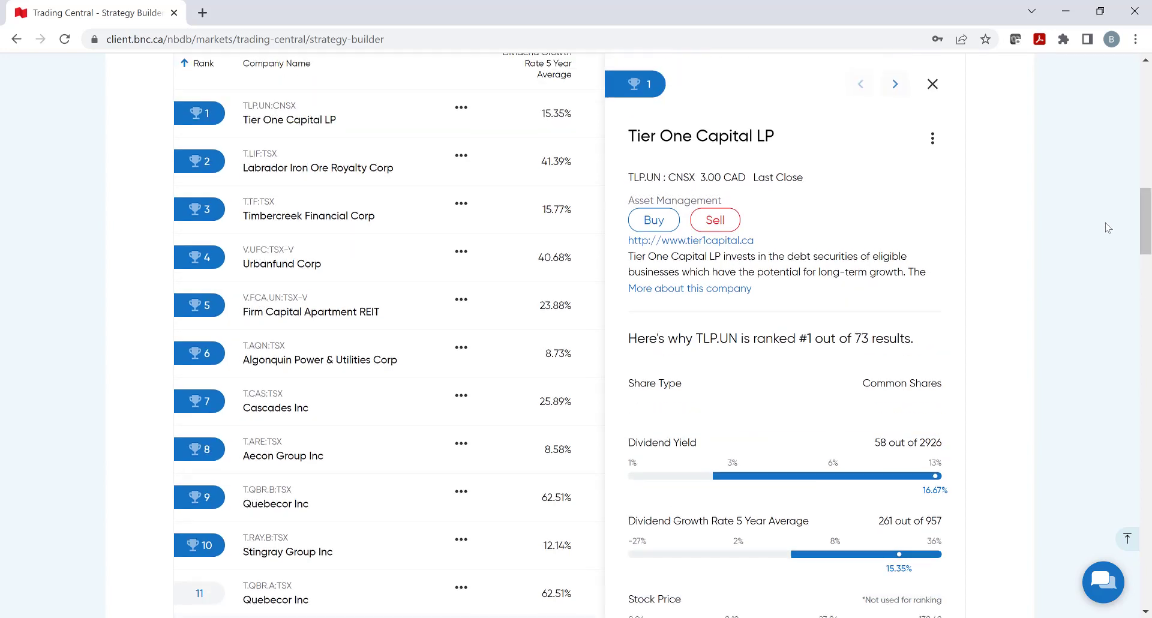
click(933, 85)
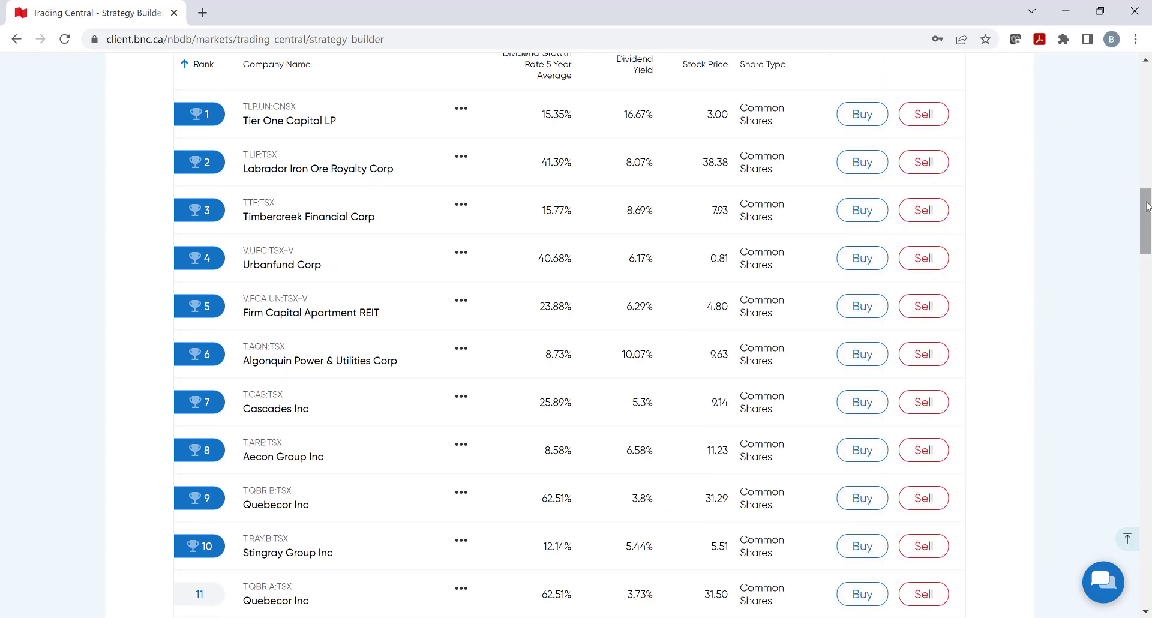
Step: Calculate the screen's historical performance against the S&P/TSX 60 Index, naming the version 123, and review the return figures
drag(1146, 207, 1147, 498)
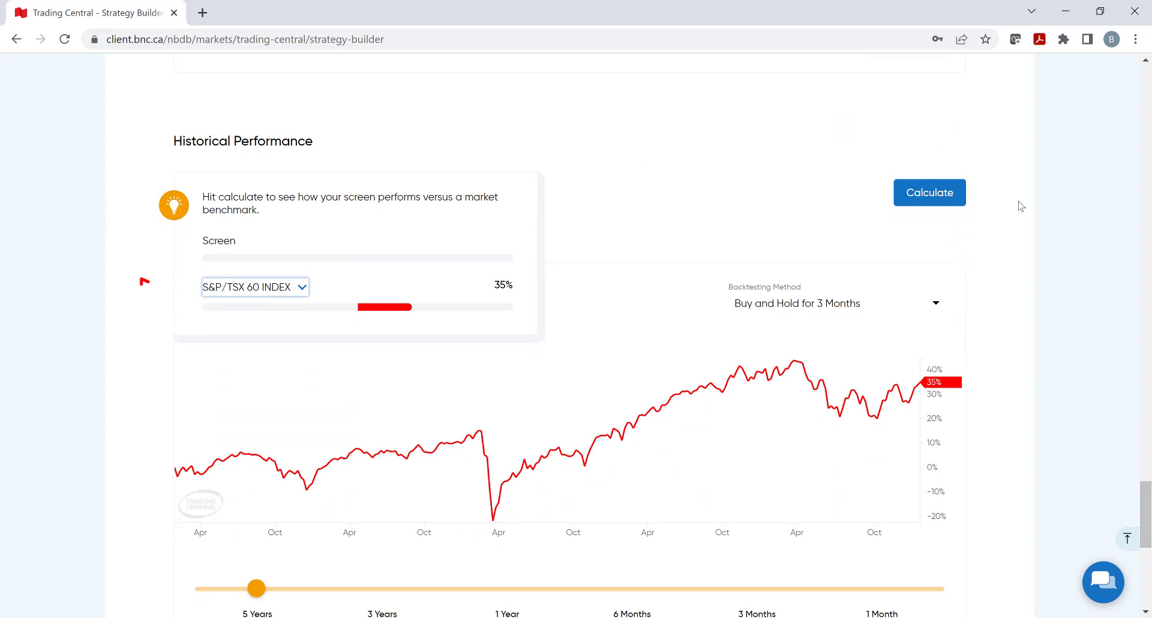
click(944, 198)
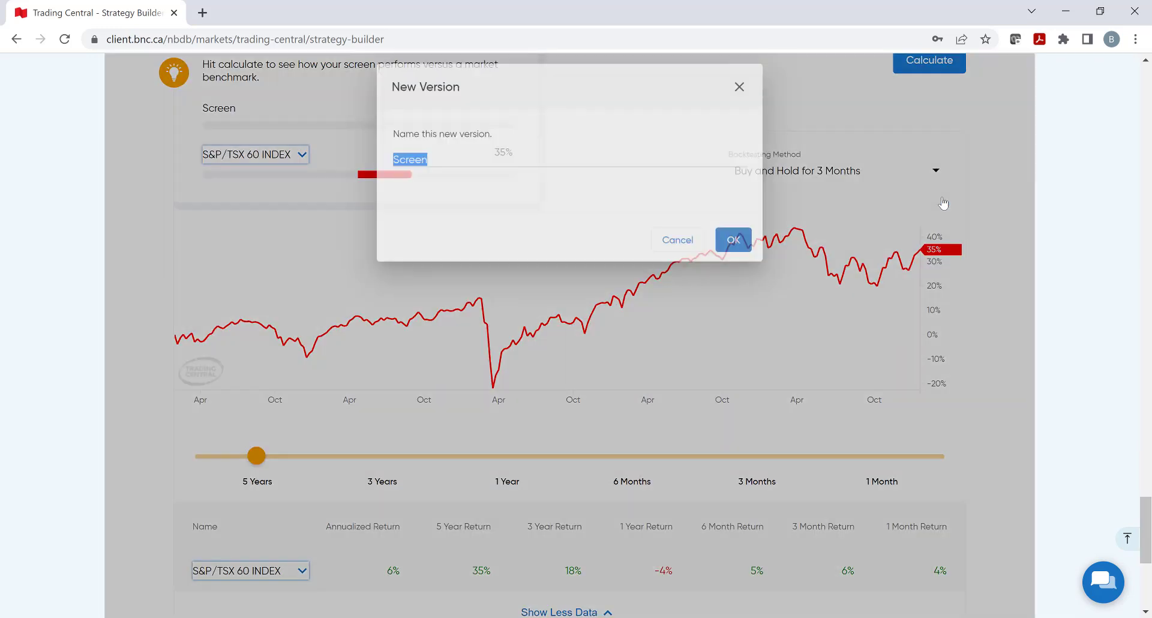
text(123)
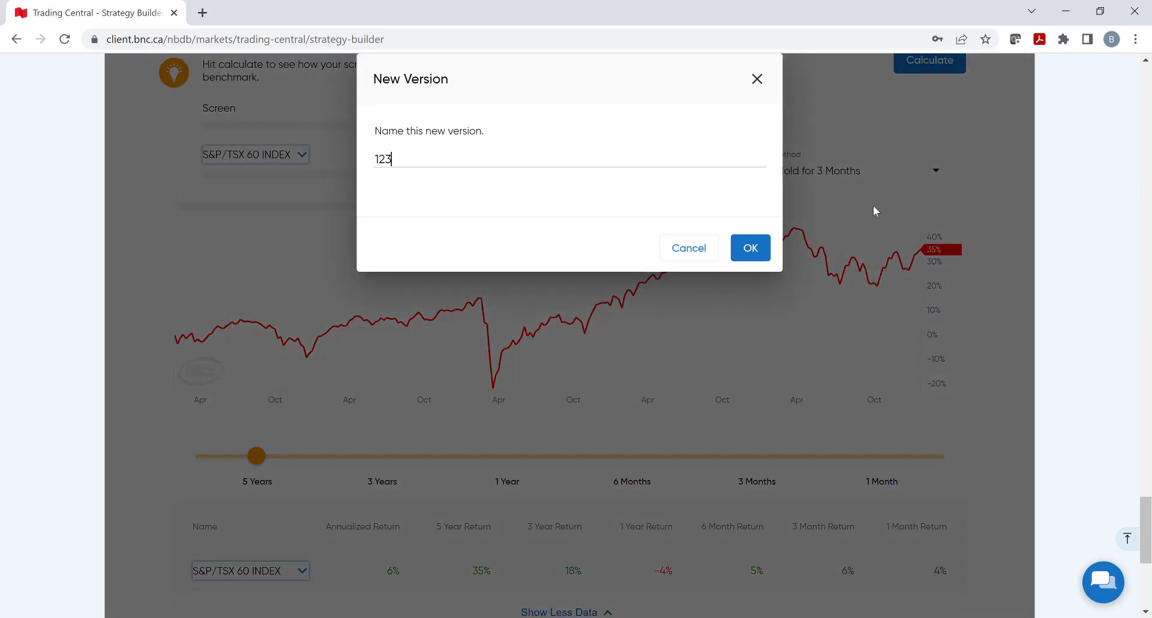
click(747, 249)
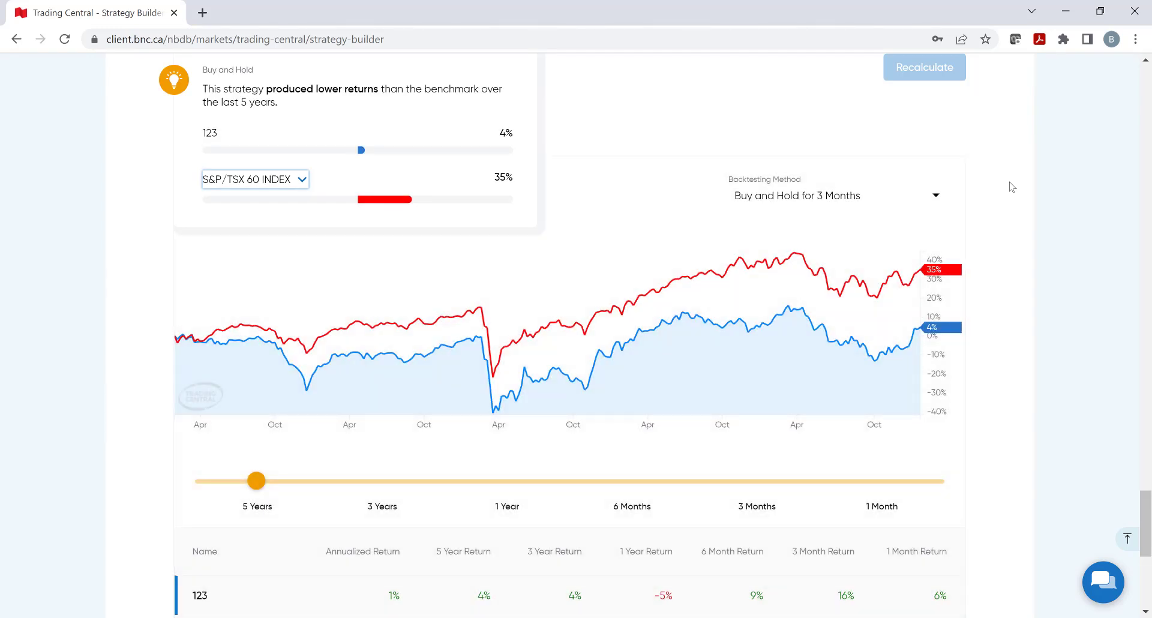
scroll(1047, 127, down, 3)
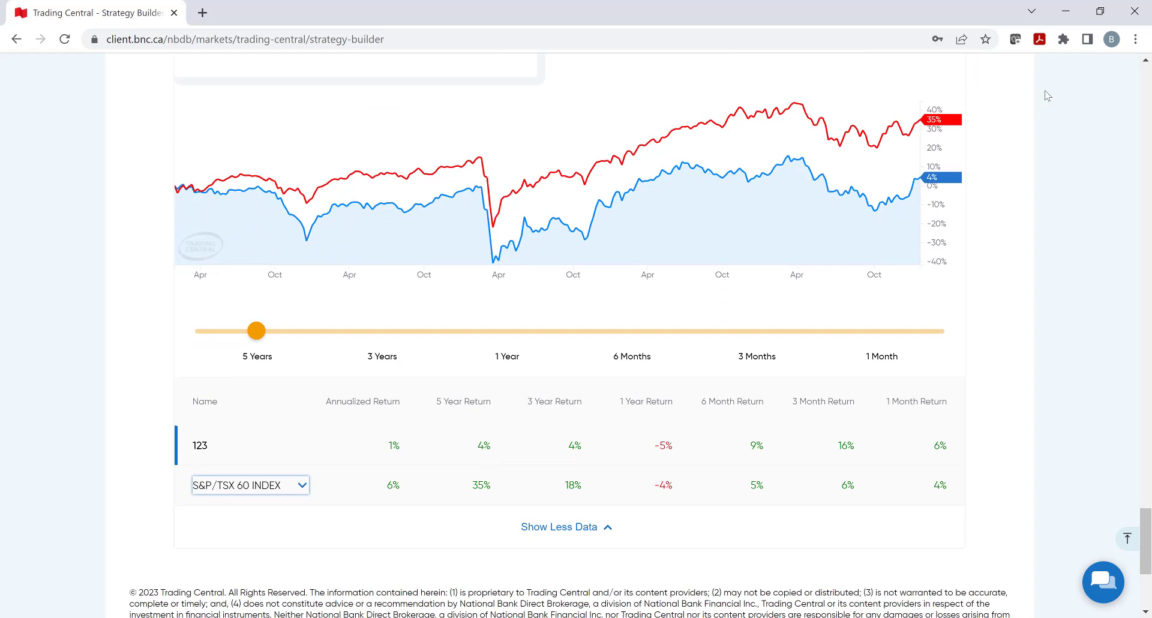
Step: Return to Discover and show the community screens
click(1128, 539)
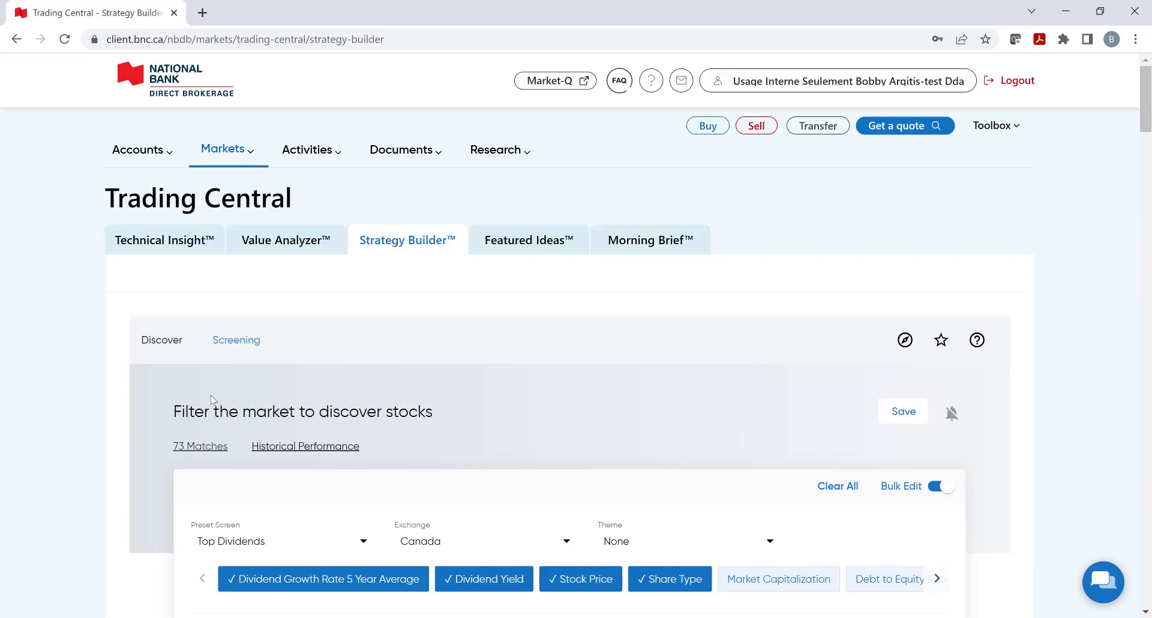
click(162, 339)
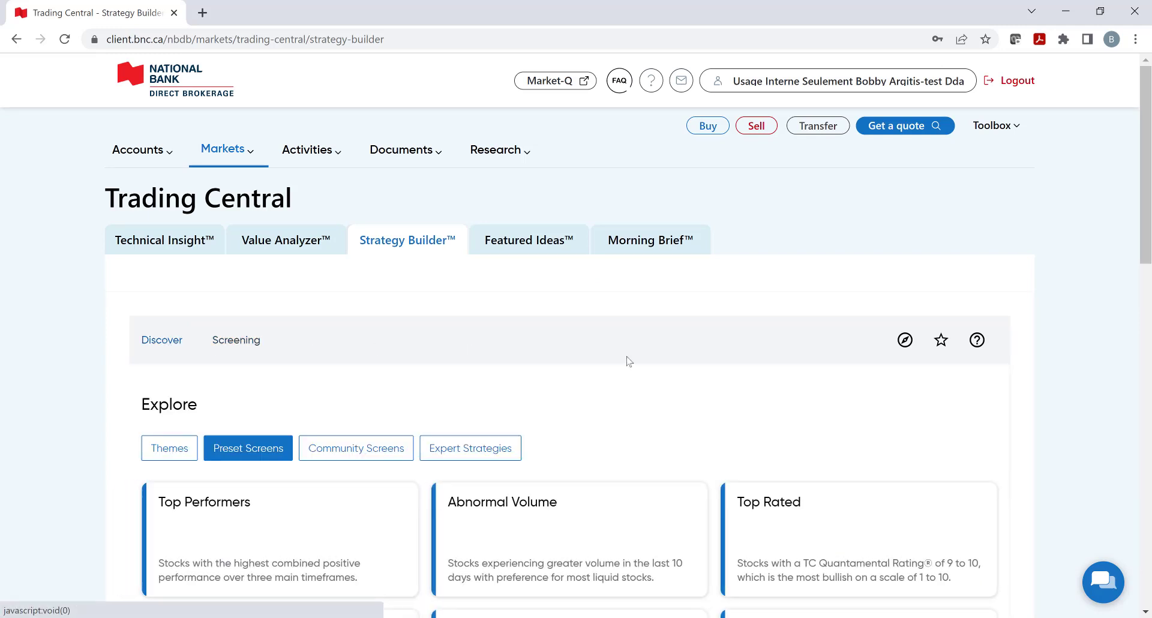
drag(1144, 207, 1143, 240)
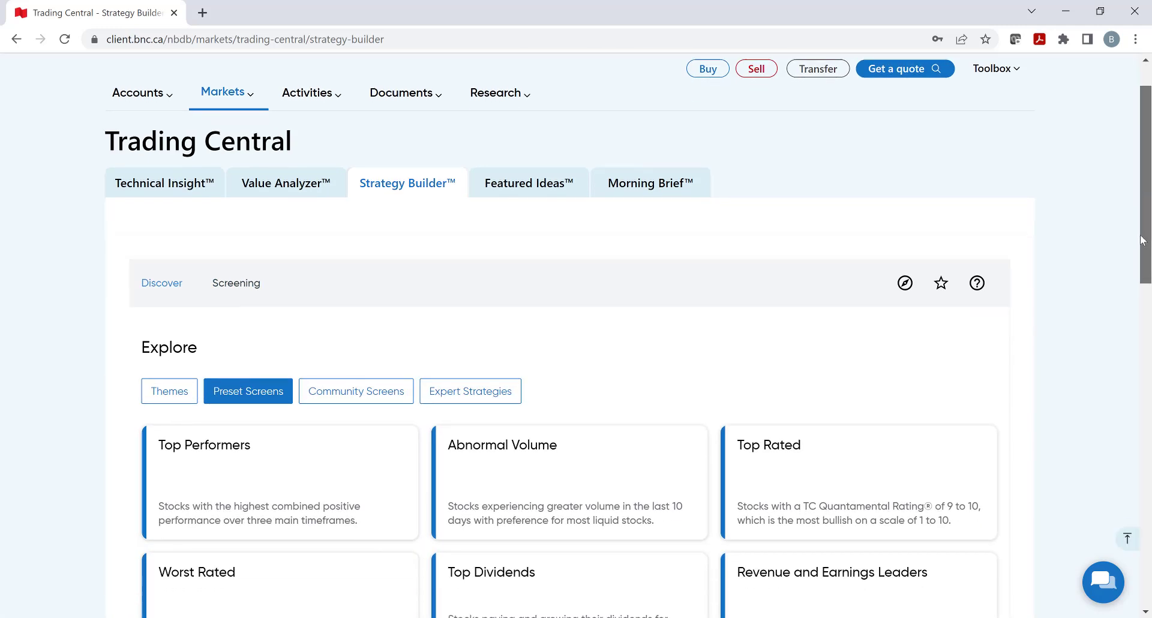
scroll(1143, 240, down, 3)
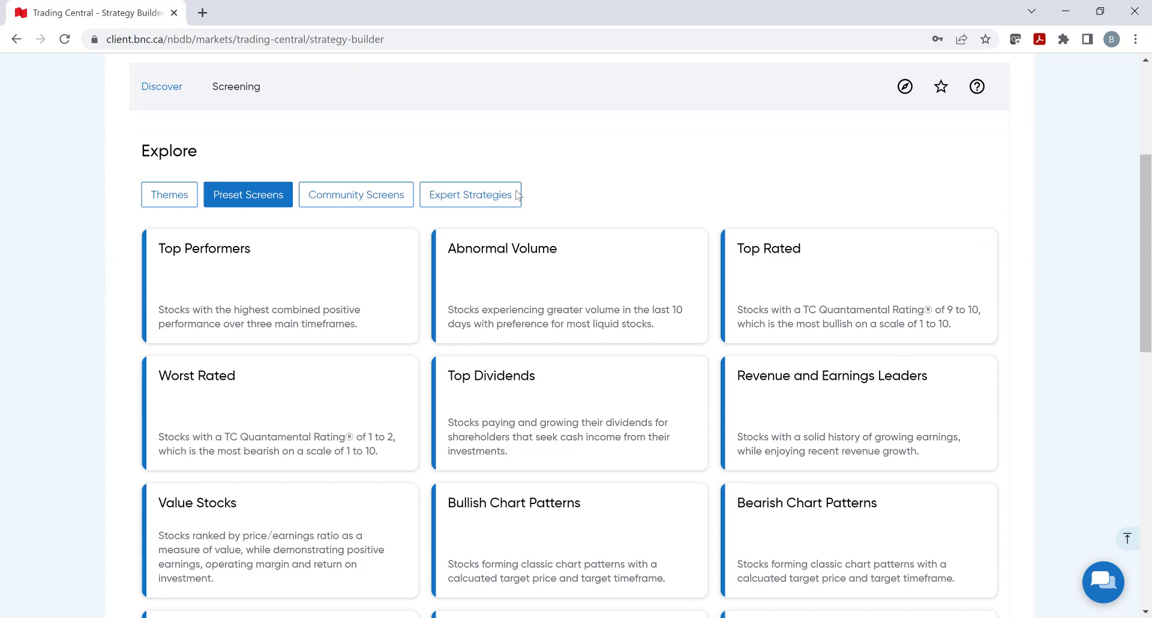
click(372, 193)
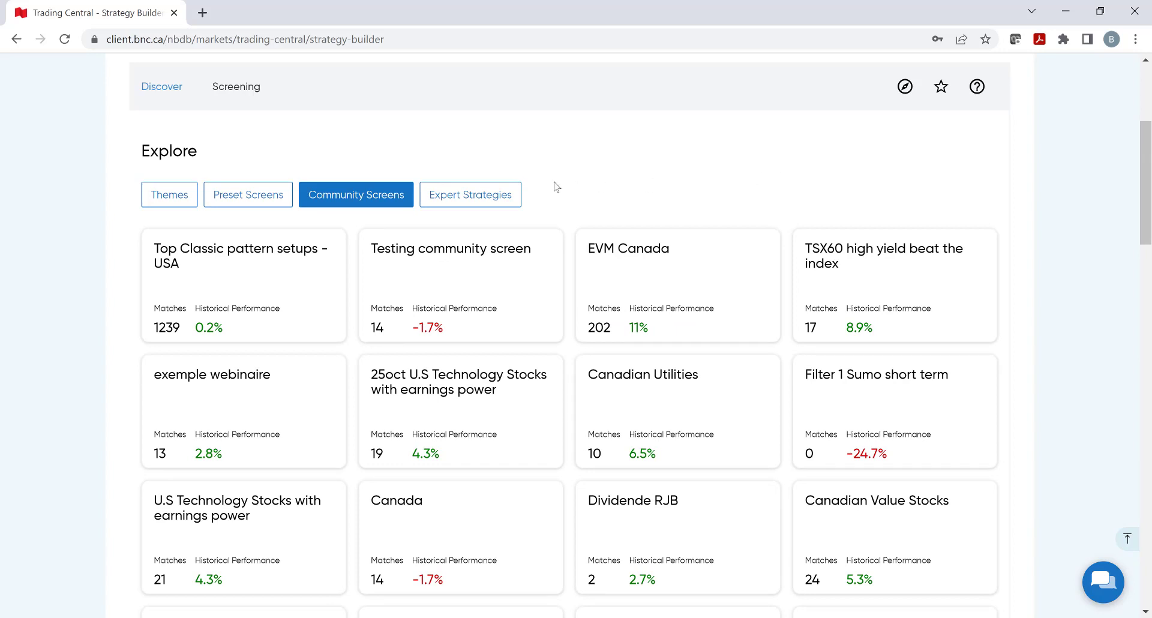
Step: Show the expert strategies and open the U.S. Growth strategy
click(504, 200)
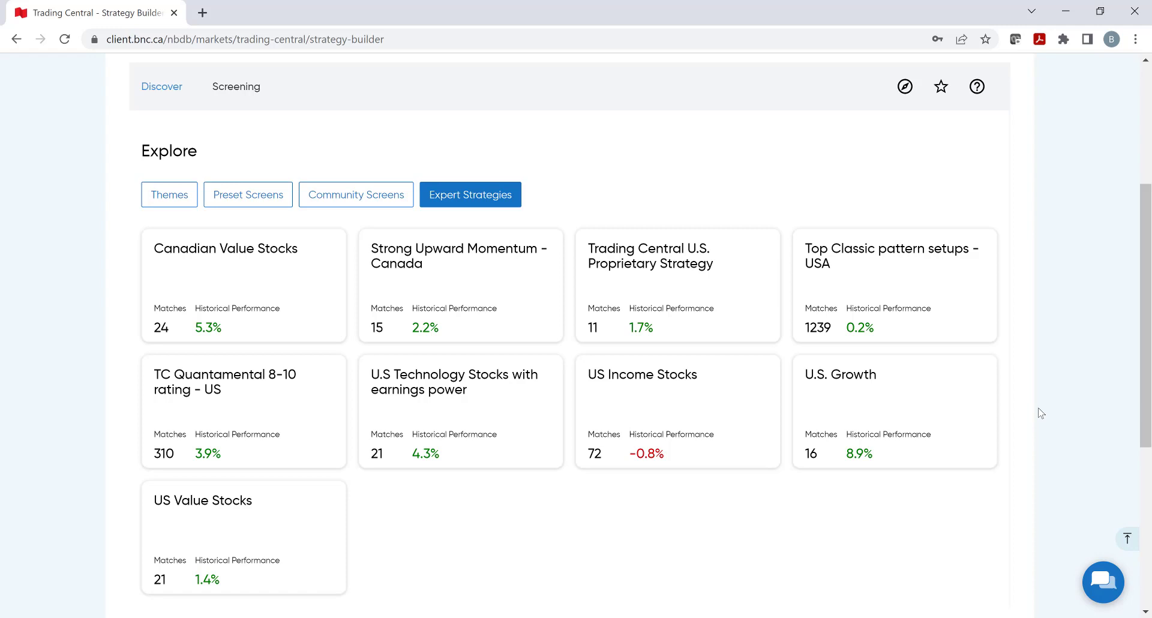
mouse_move(957, 385)
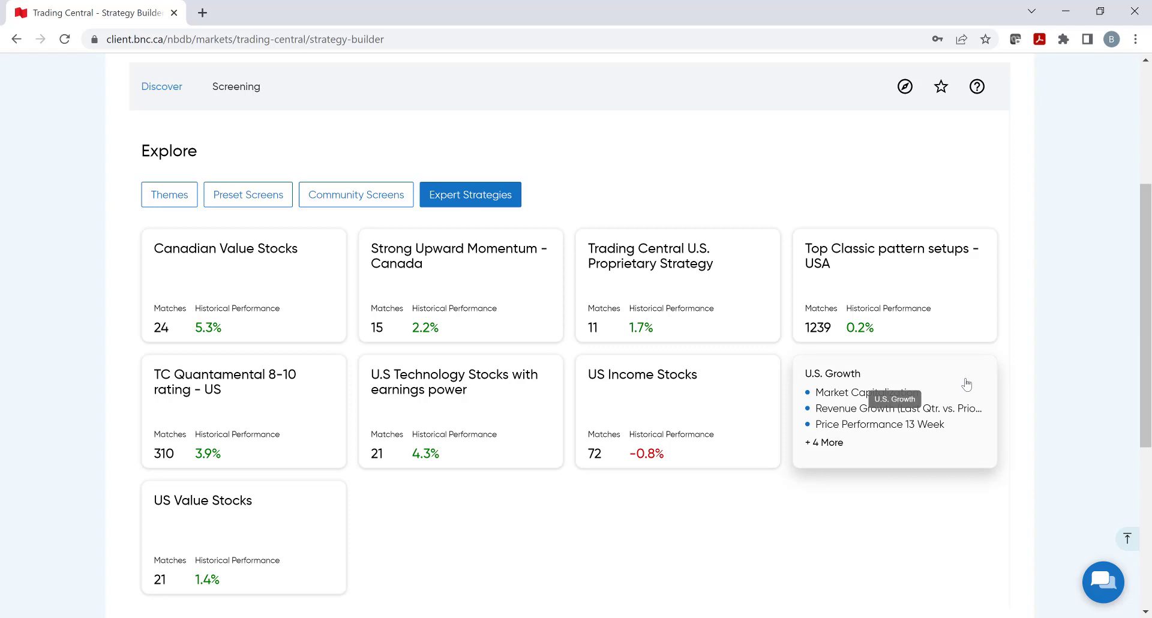
click(967, 385)
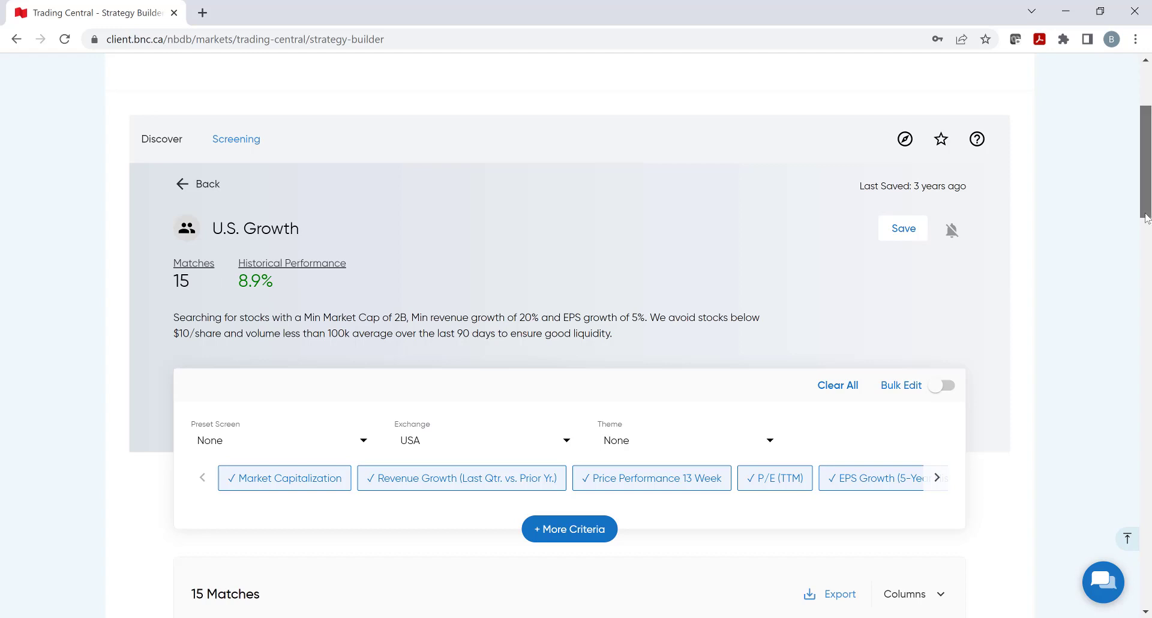
Step: Review the criteria and ranked matches of the U.S. Growth strategy
scroll(1146, 217, down, 4)
scroll(1146, 282, down, 1)
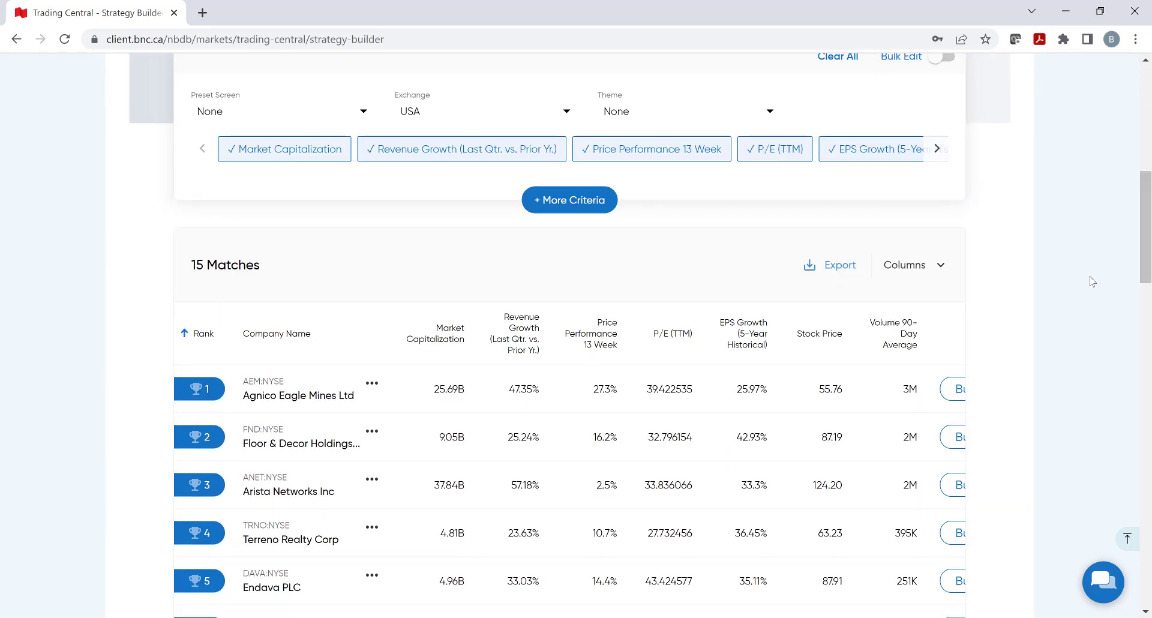
scroll(1145, 251, up, 1)
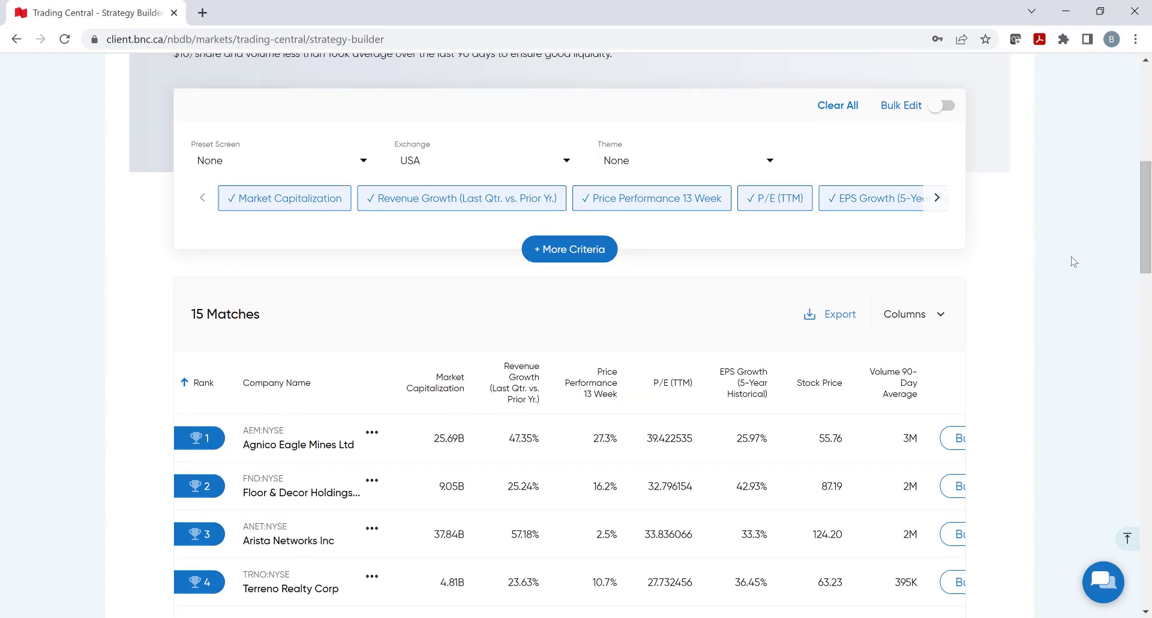
scroll(1144, 259, up, 7)
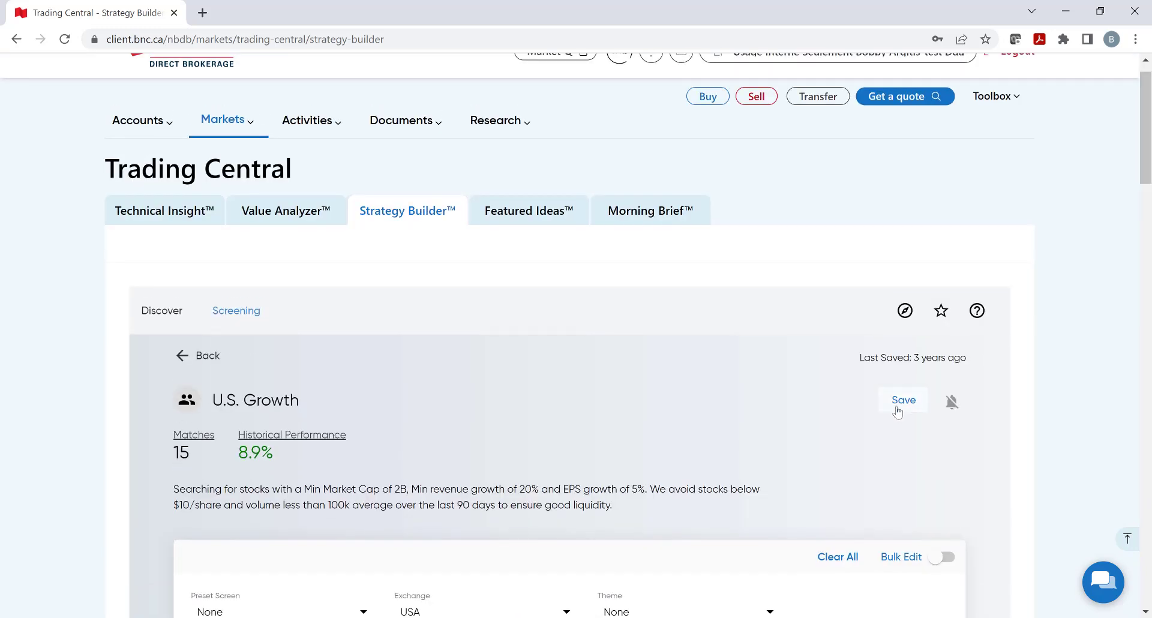
Step: Turn on alerts in the U.S. Growth save form, review the alert frequency choices, and close the form without saving
click(898, 402)
scroll(1092, 273, down, 4)
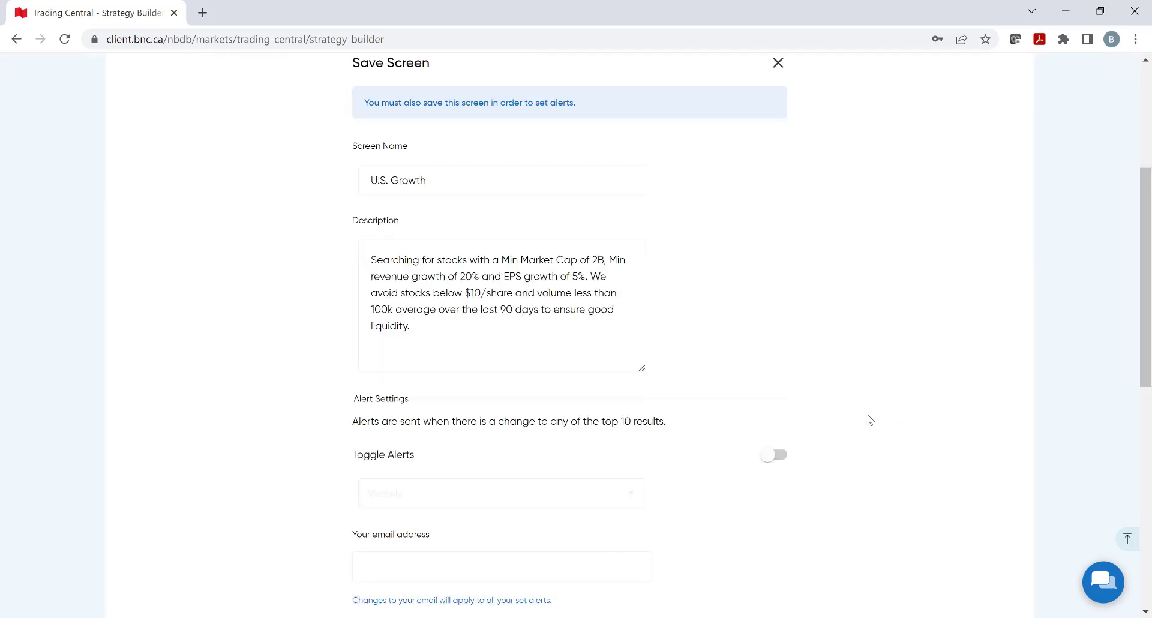
click(772, 460)
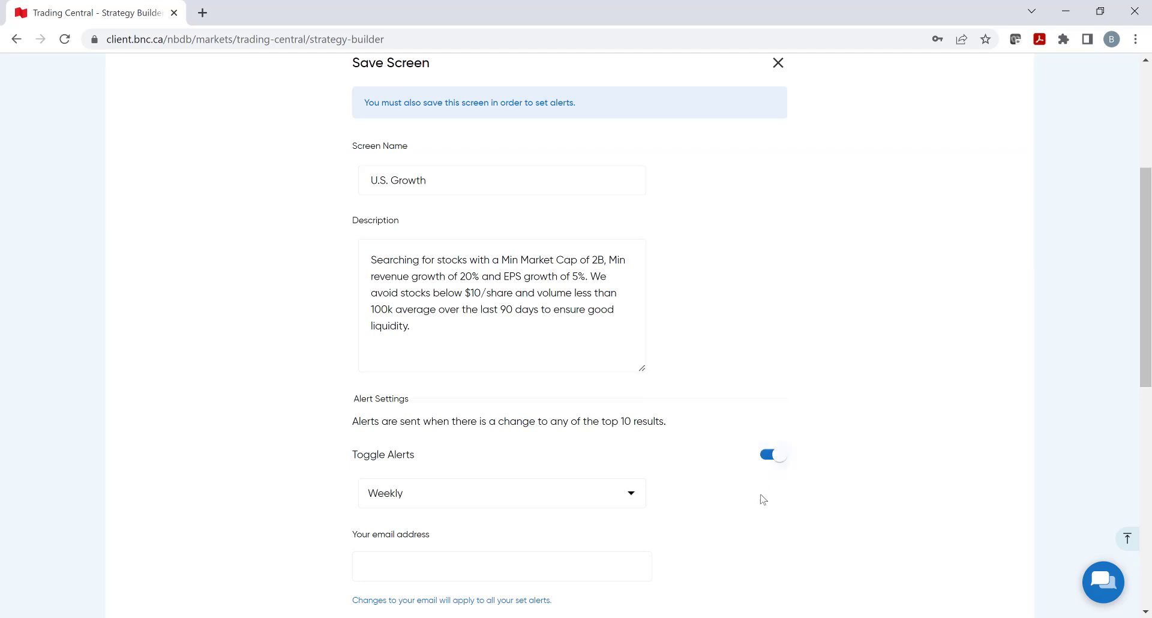
click(636, 502)
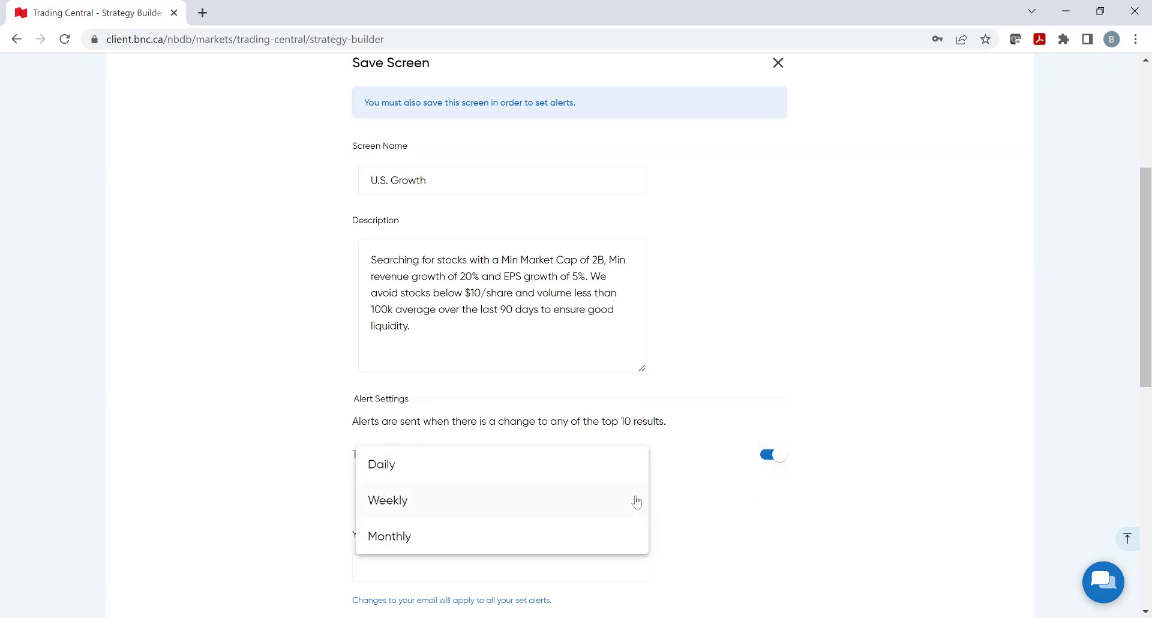
click(705, 438)
scroll(708, 430, up, 3)
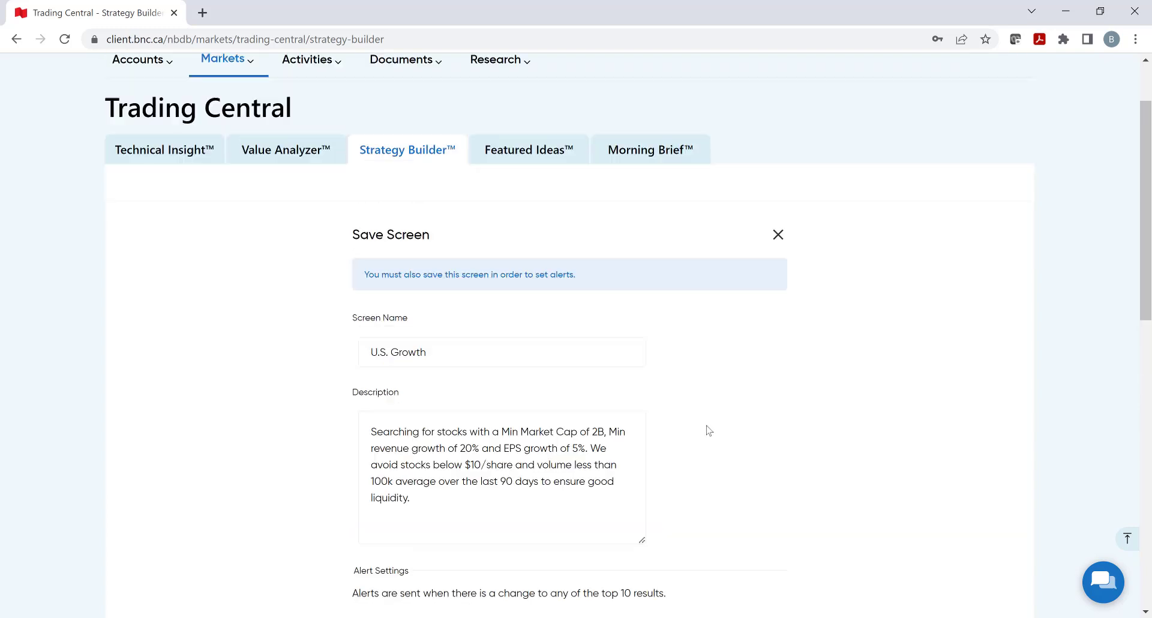
scroll(708, 429, up, 2)
click(776, 324)
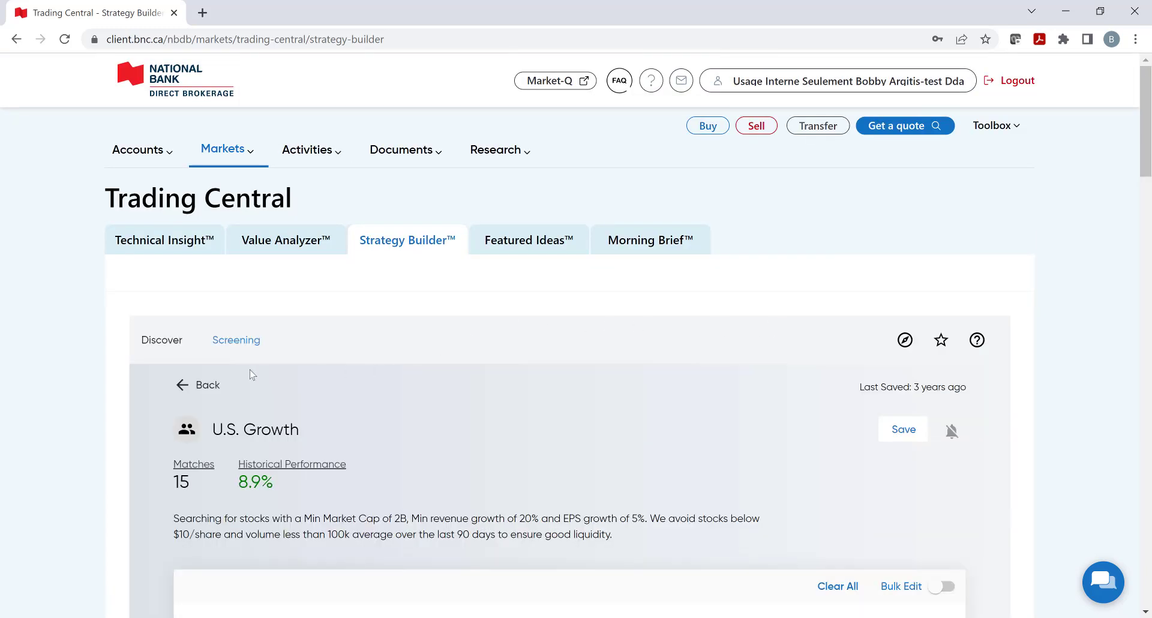
Step: Leave the U.S. Growth strategy and go back to the strategy overview
click(181, 384)
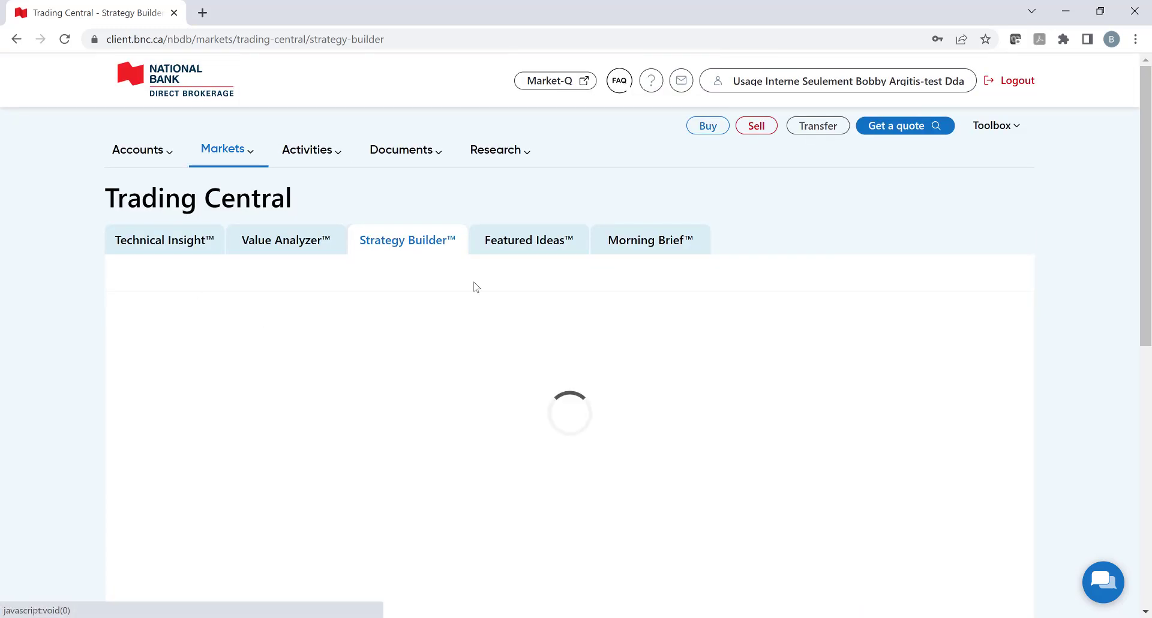
drag(1146, 278, 1146, 340)
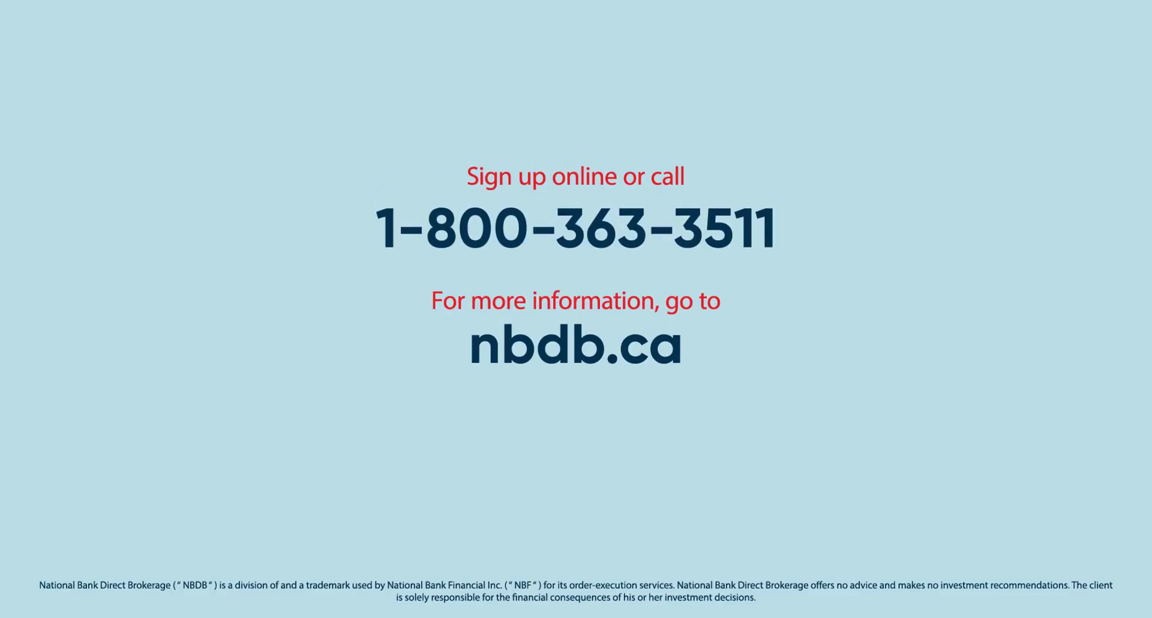